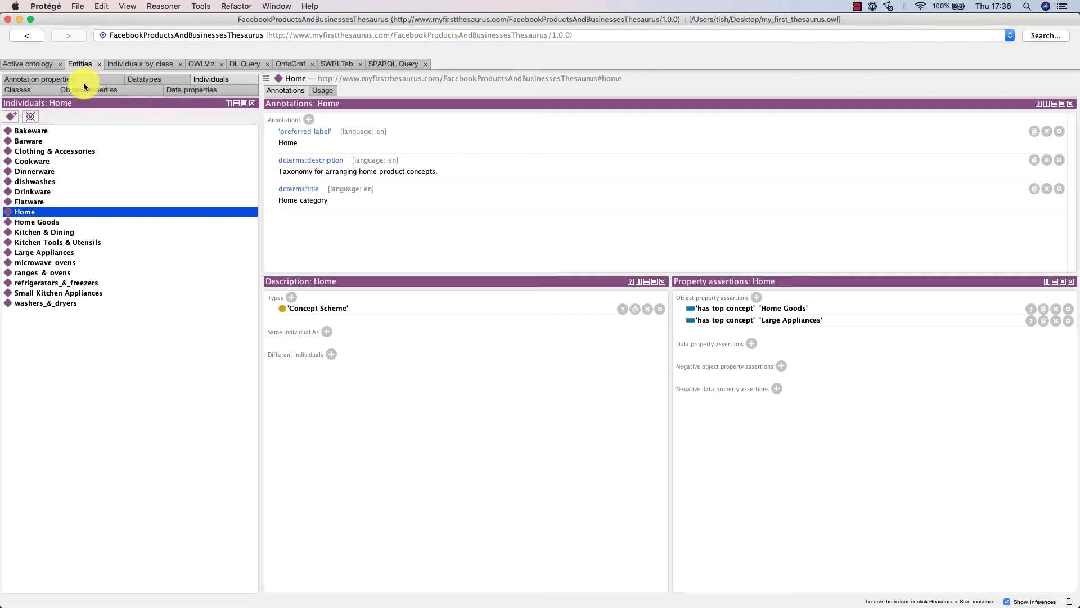
- Show the preferred label property under rdfs:label and read its three usage comments
left_click(68, 82)
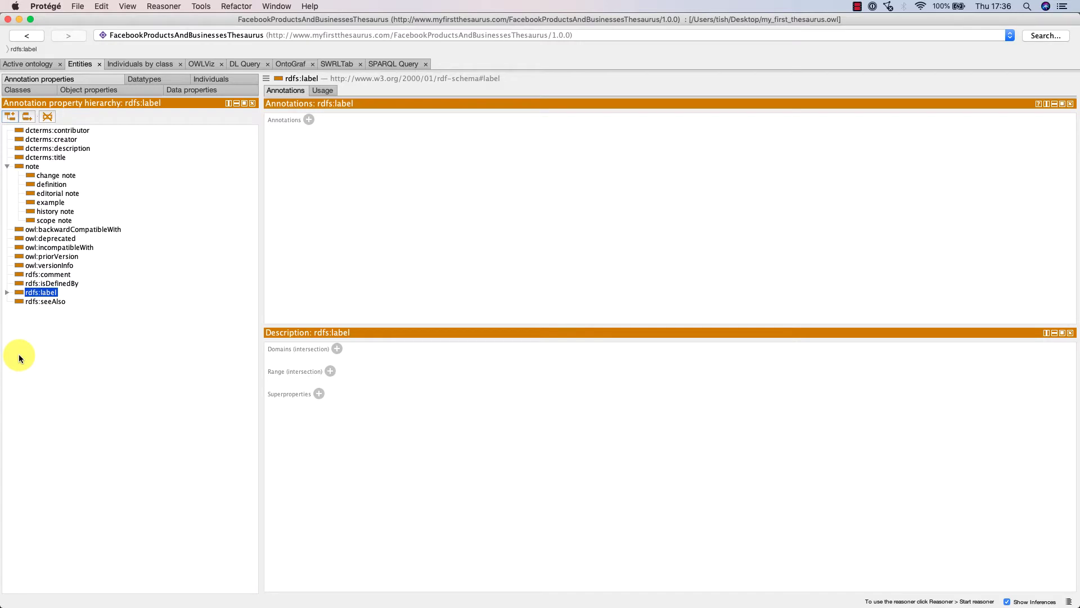
left_click(6, 292)
left_click(47, 319)
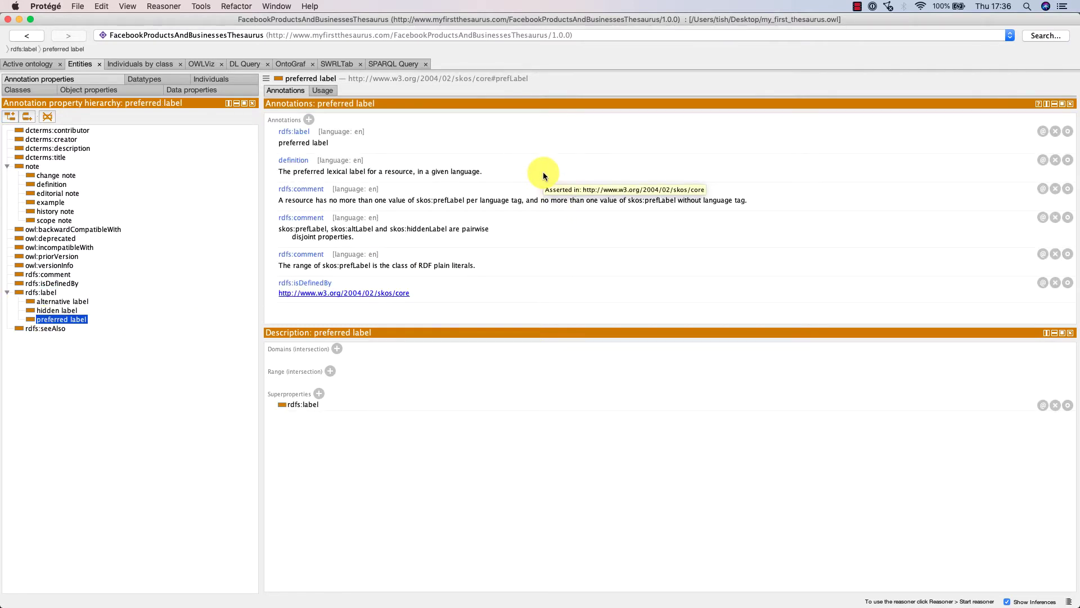
left_click(758, 205)
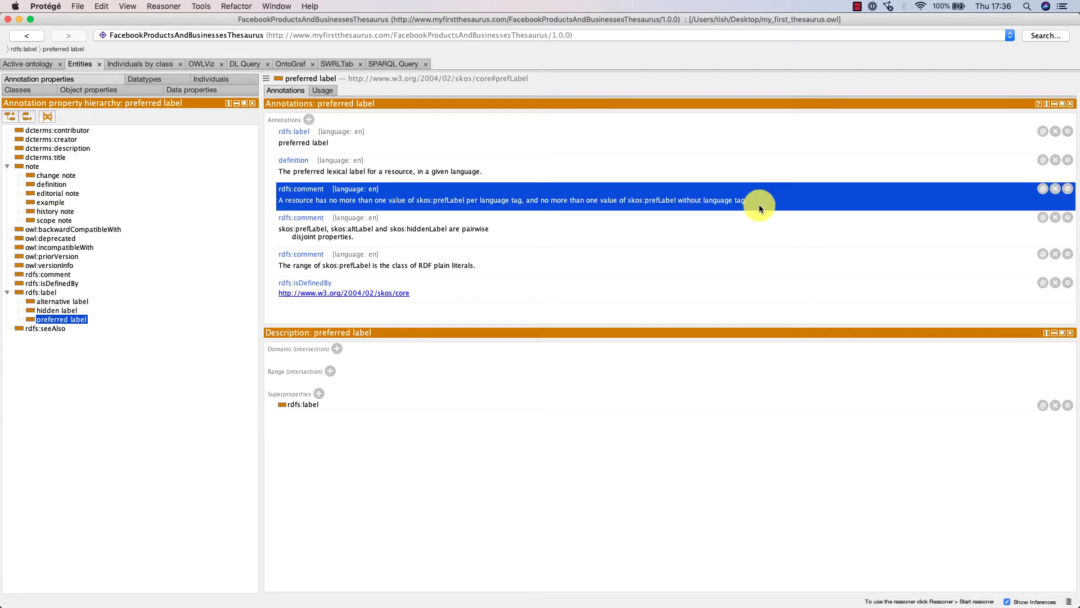
left_click(745, 241)
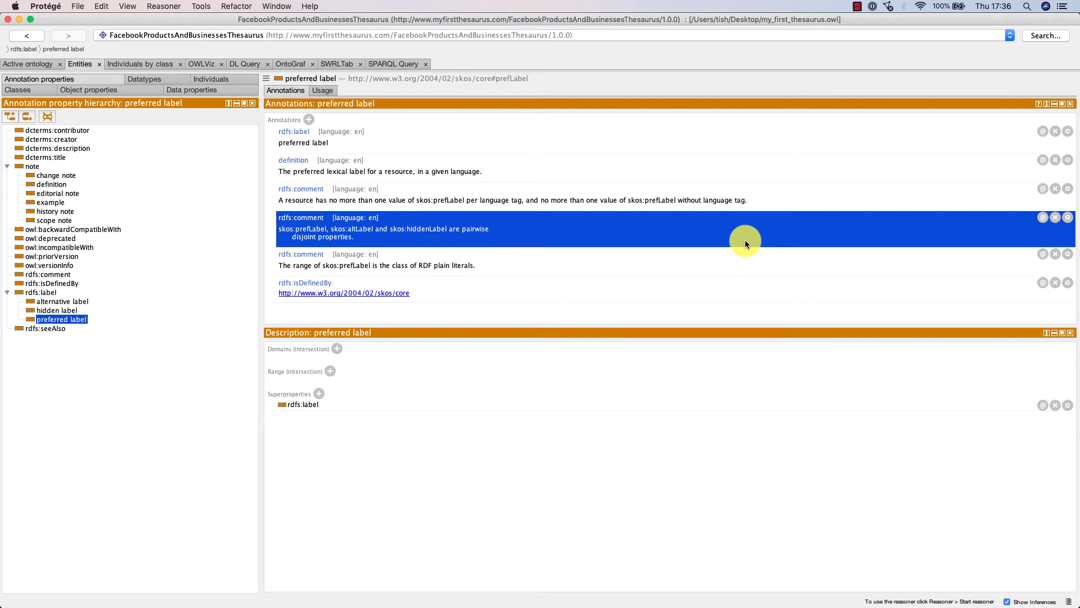
left_click(744, 268)
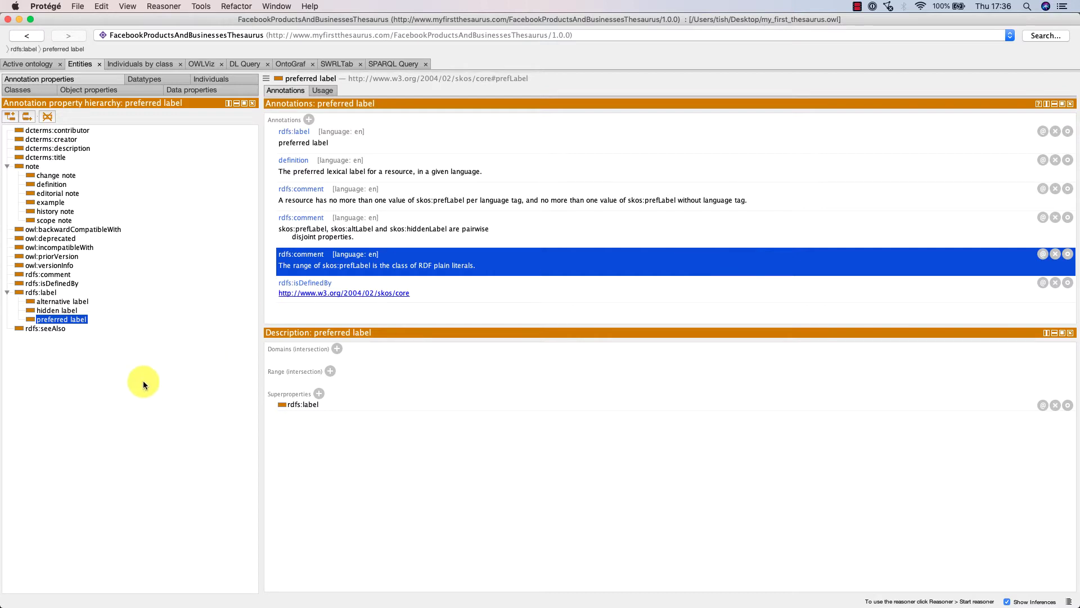
- Review the alternative label property's definition, disjointness comment and usage example
left_click(73, 302)
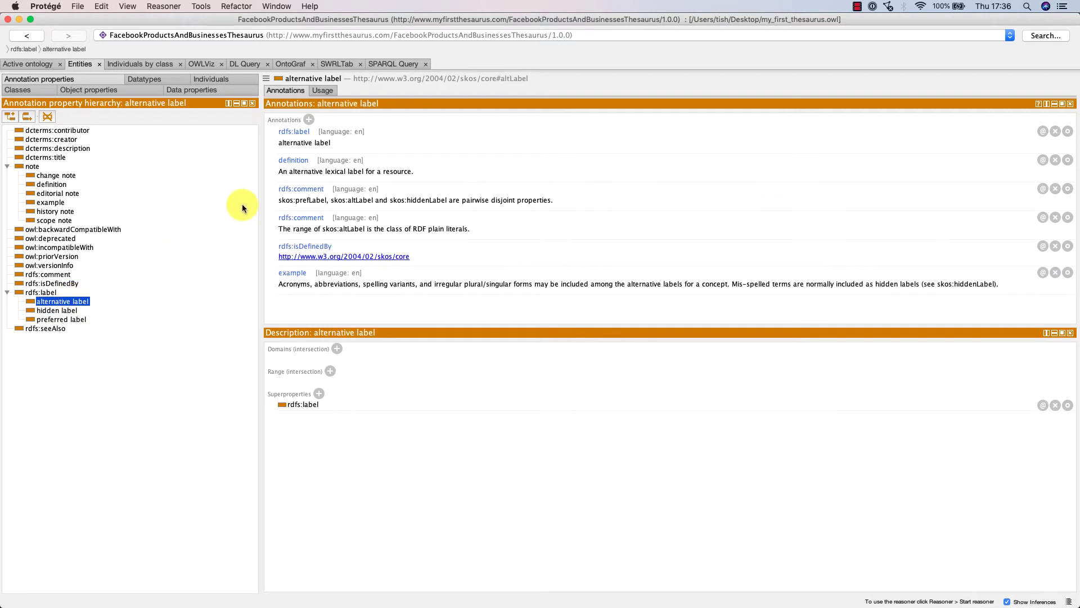
left_click(511, 171)
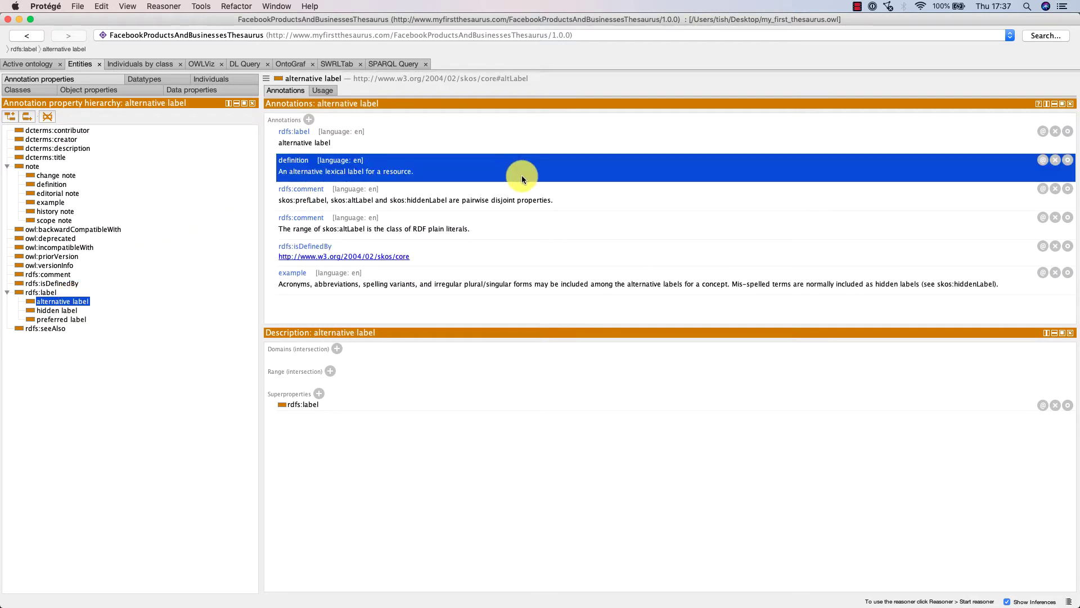
left_click(588, 204)
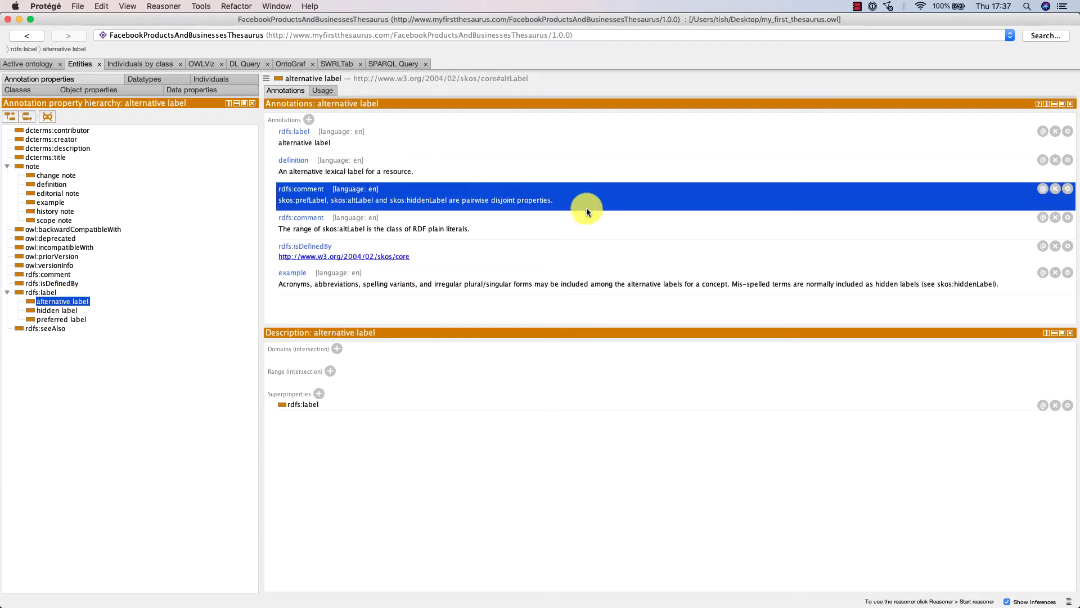
left_click(638, 285)
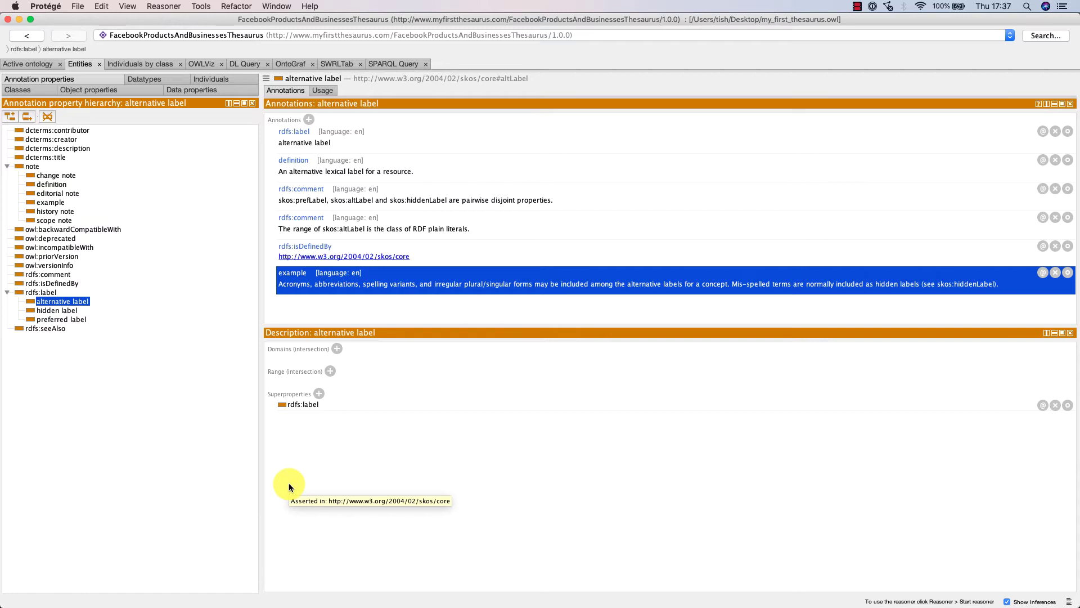
- Review the hidden label property's definition and comments, then return to the Individuals list
left_click(59, 311)
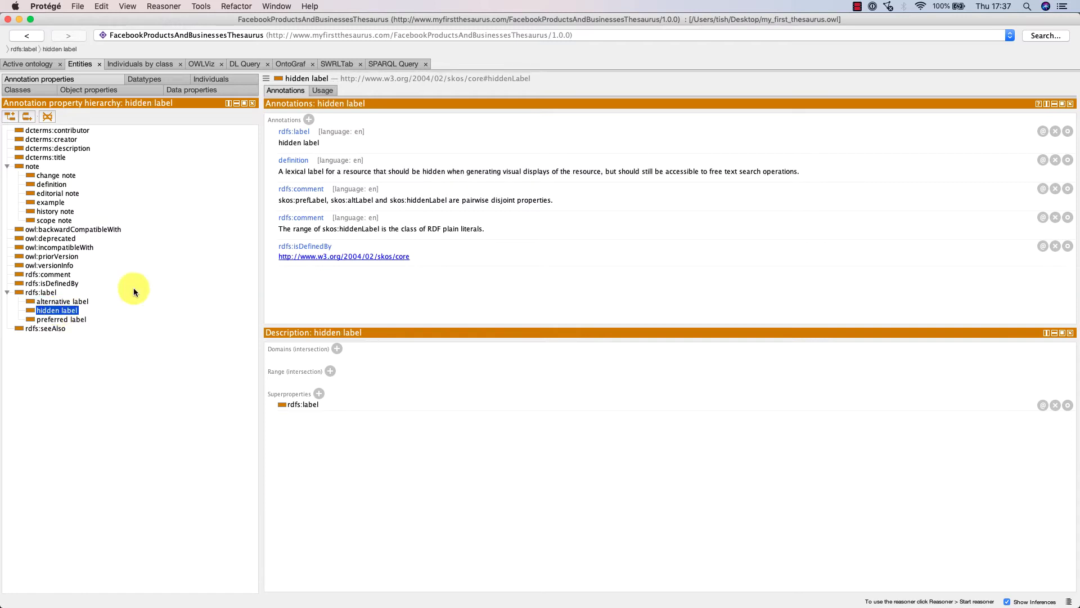
left_click(521, 172)
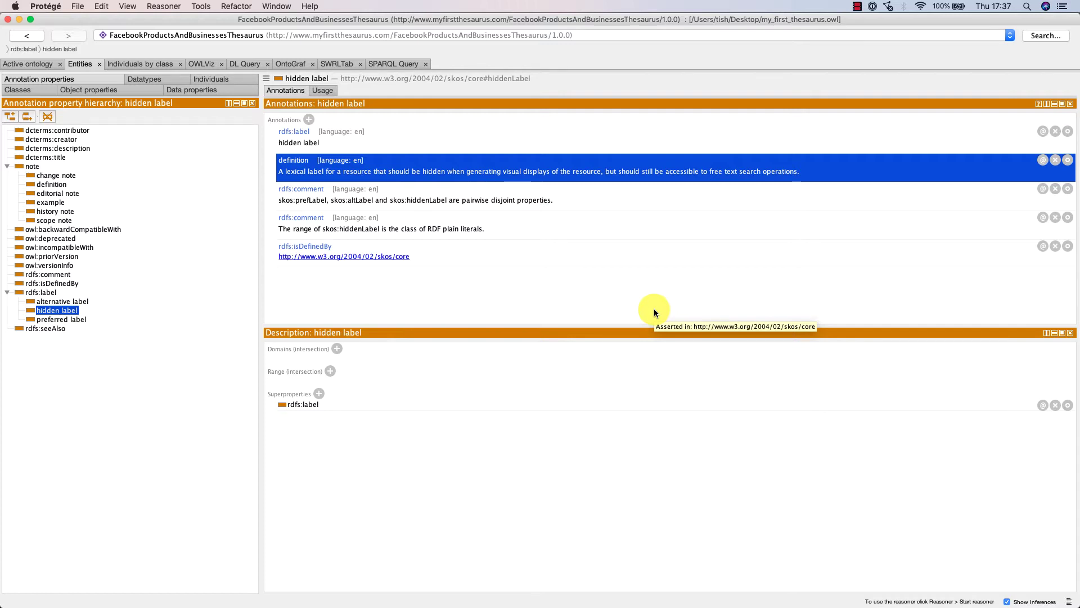
left_click(580, 204)
key("Down")
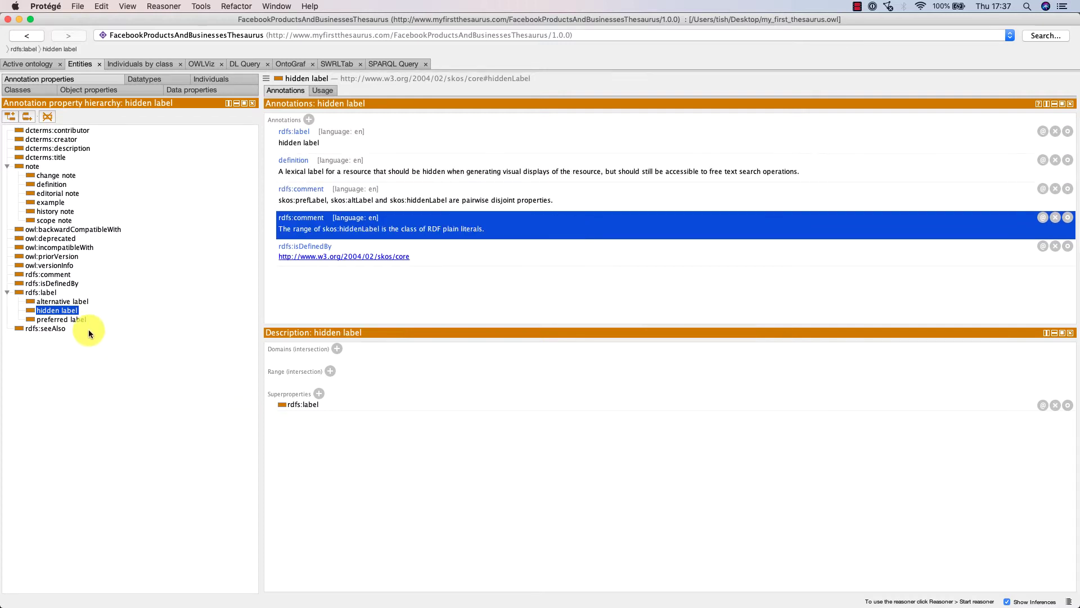
left_click(71, 319)
left_click(211, 79)
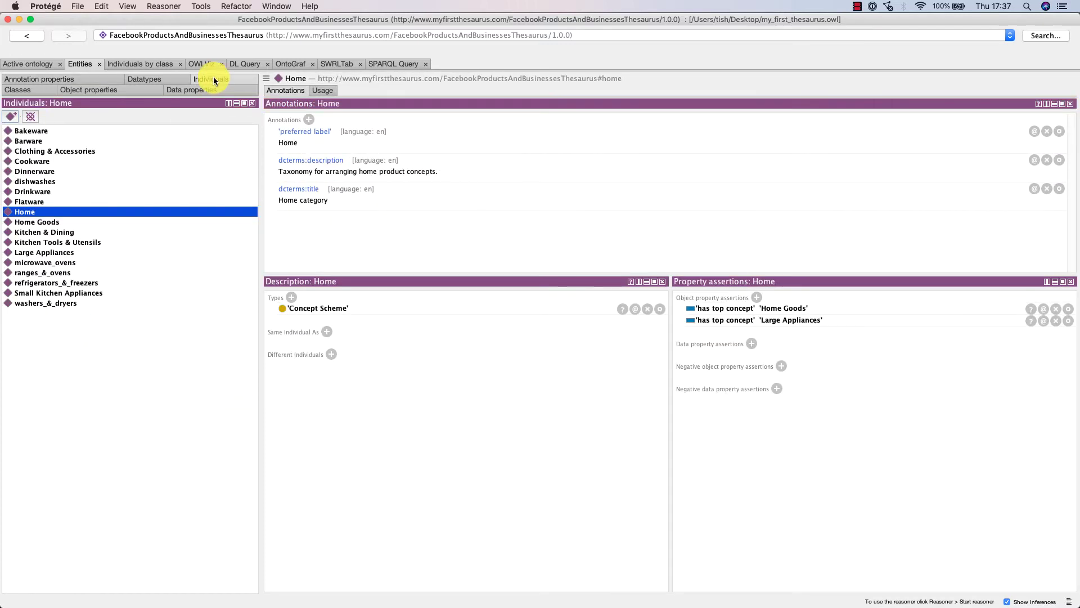
- Add a Cutlery preferred label to Flatware, then delete it, keeping only 'Flatware'
left_click(31, 201)
left_click(365, 141)
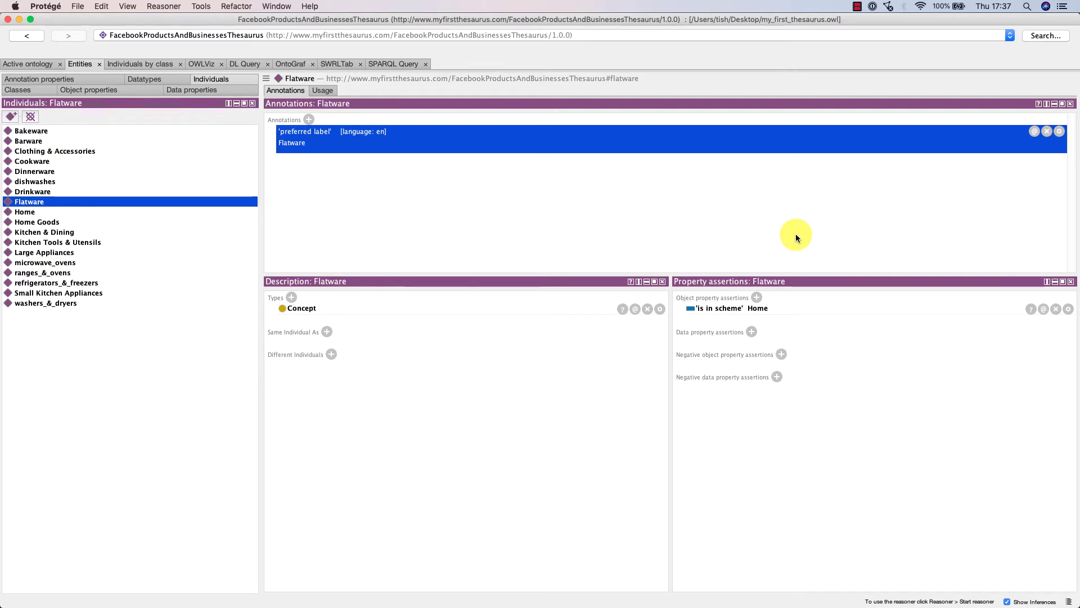
left_click(309, 119)
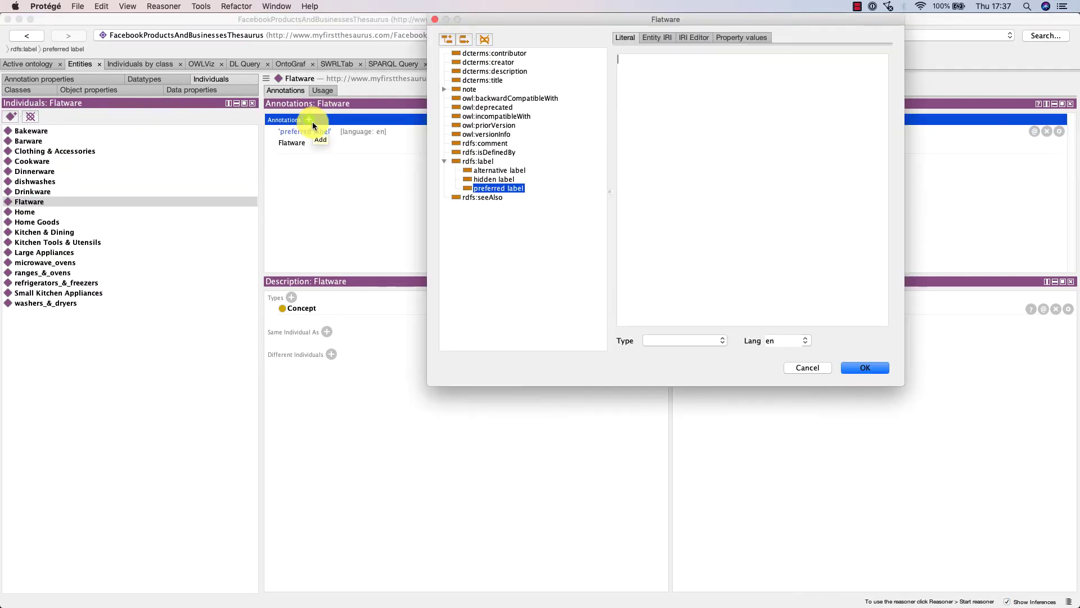
left_click(668, 68)
type("Cutlery")
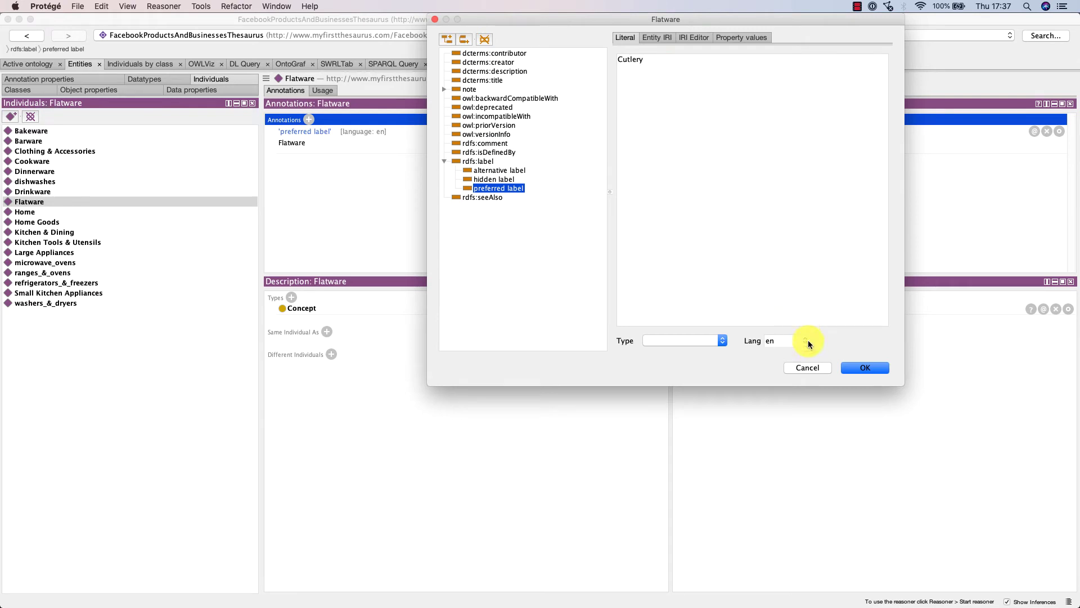
left_click(865, 368)
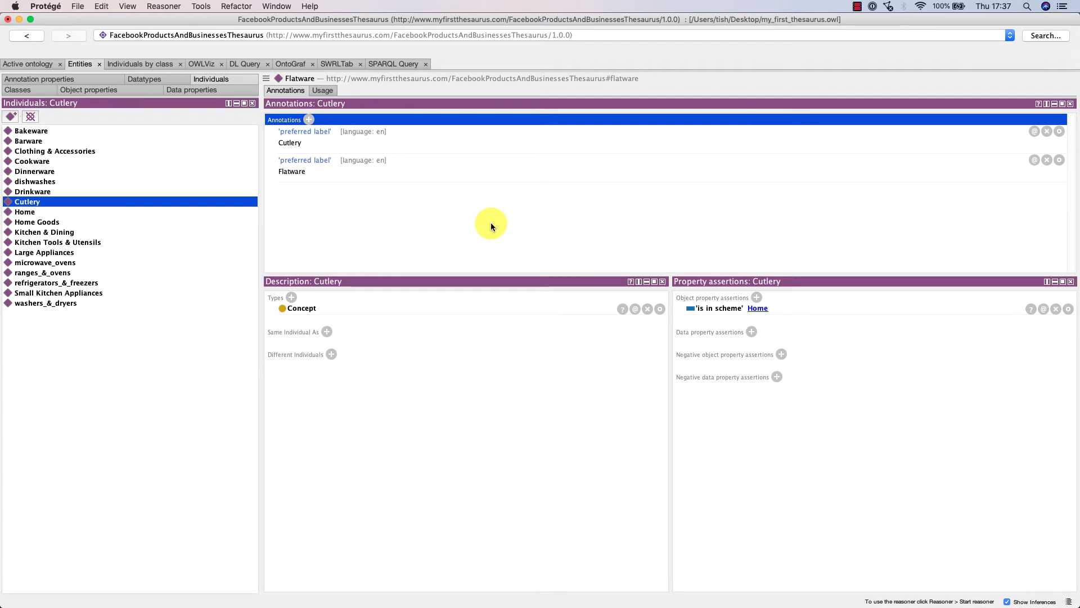
left_click(389, 140)
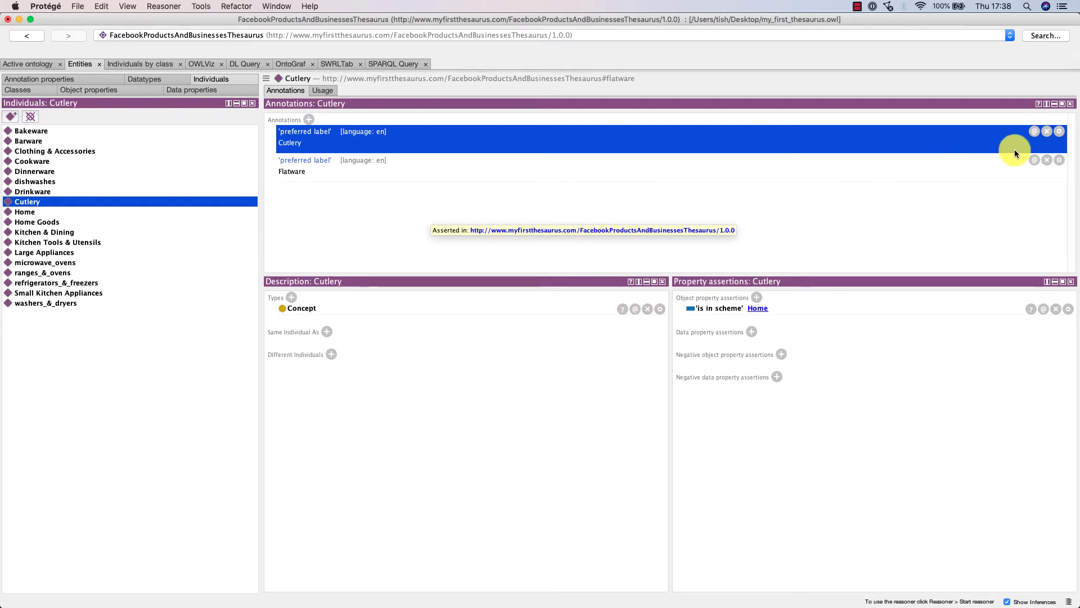
left_click(1047, 132)
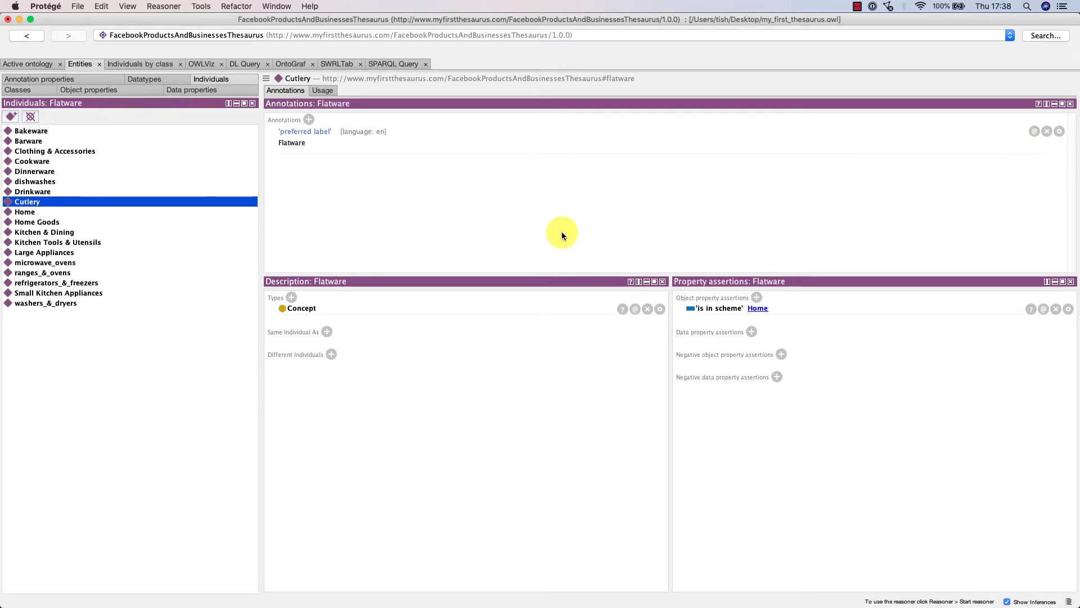
- Add the preferred label 'Les couverts' with language fr to Flatware
left_click(308, 119)
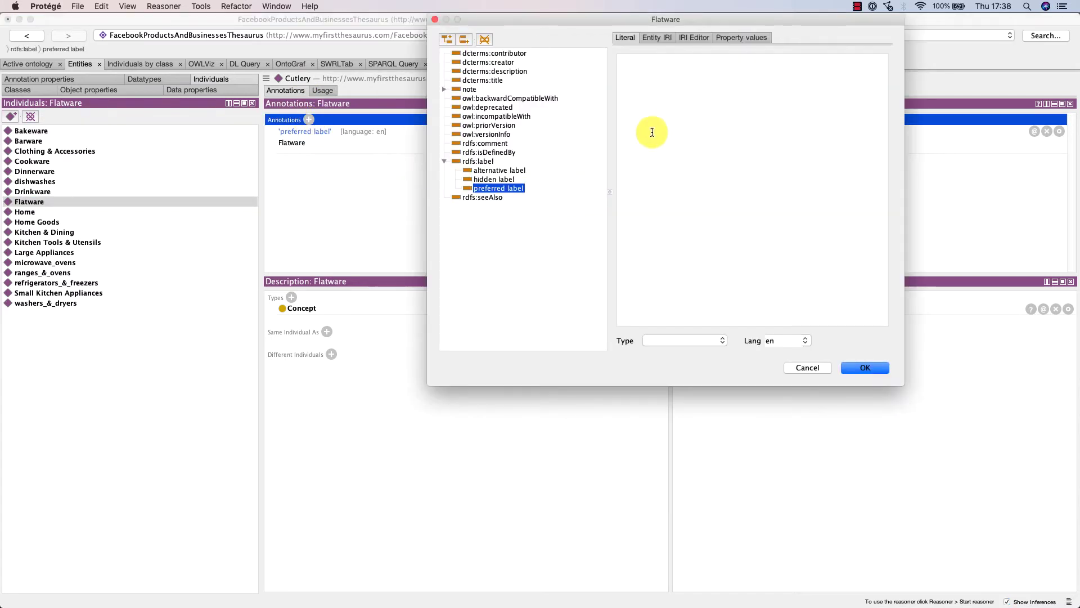
type("Les couverts")
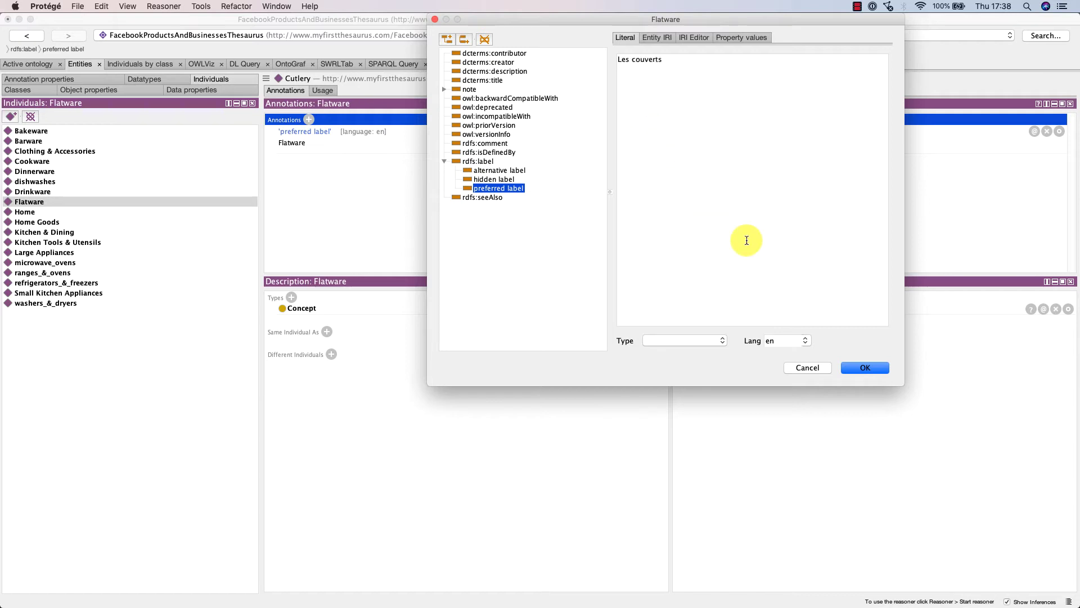
left_click(804, 344)
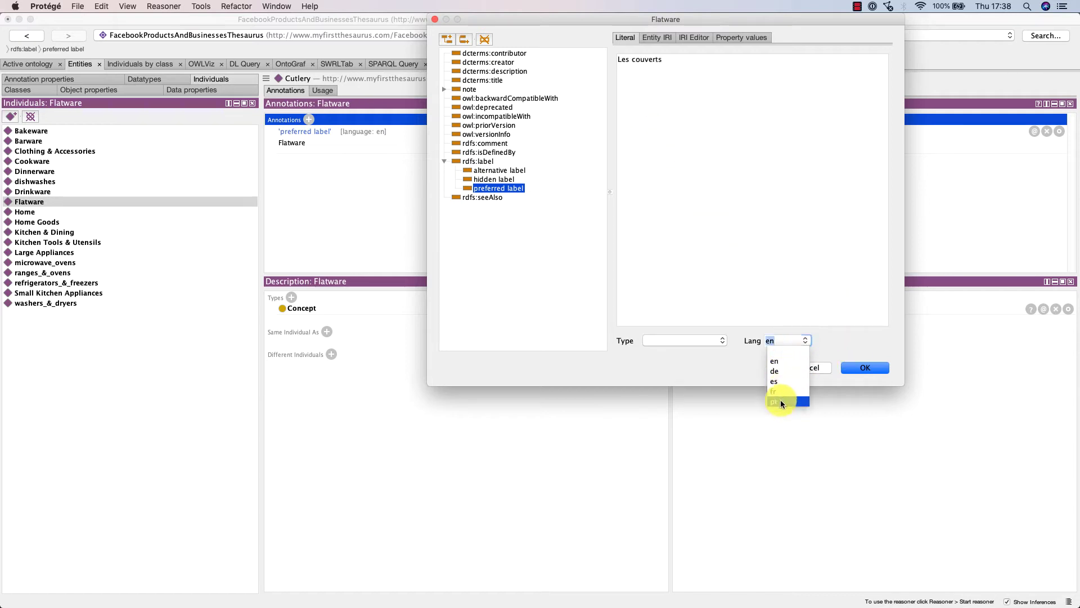
left_click(781, 394)
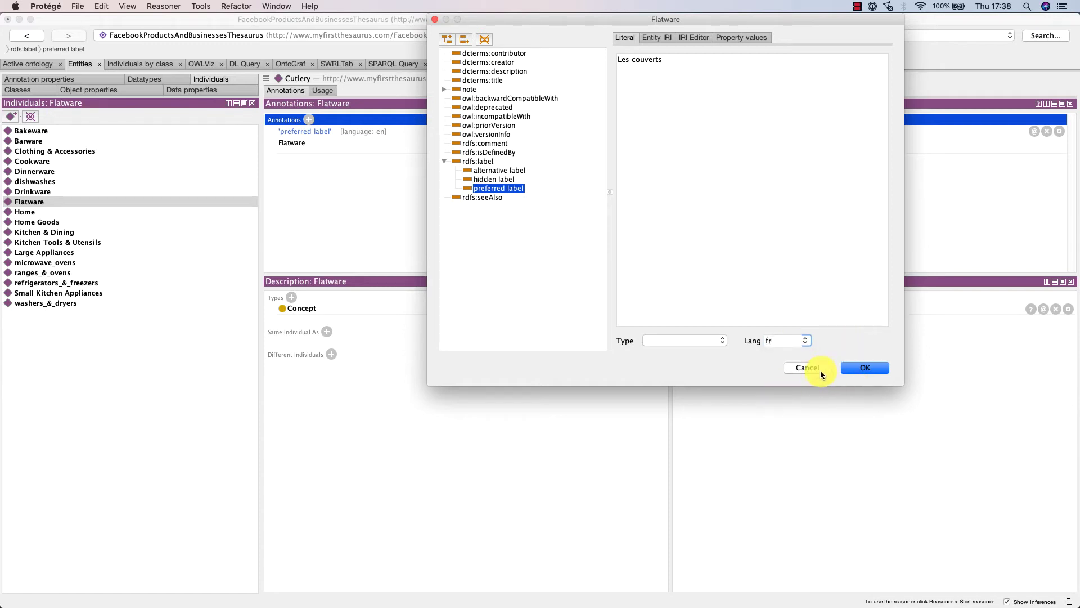
left_click(862, 368)
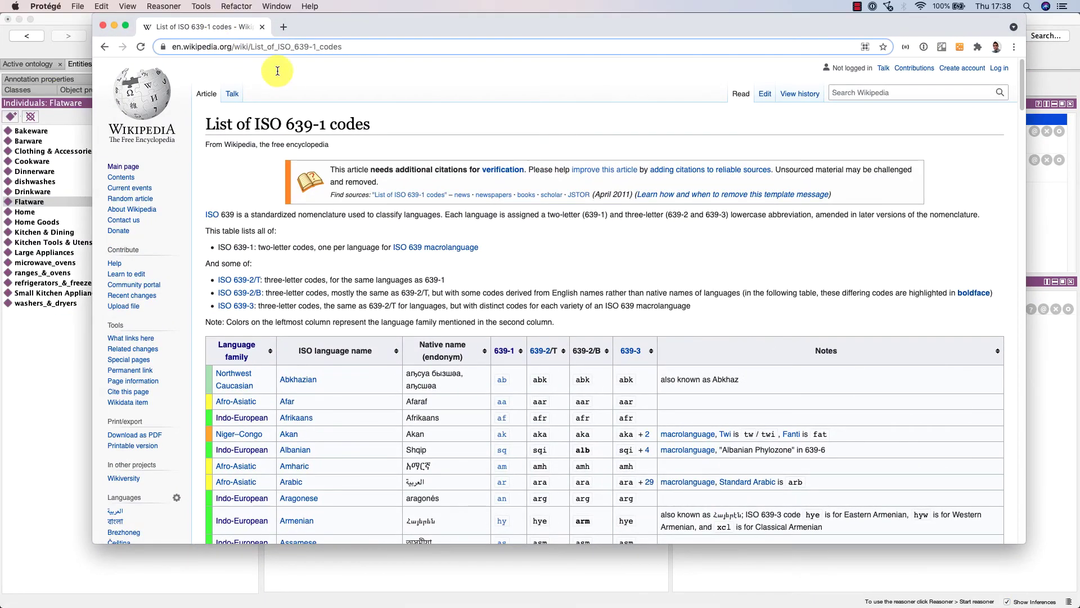
- Find French's ISO 639-1 code 'fr' on Wikipedia's list, then return to Protégé
double_click(334, 26)
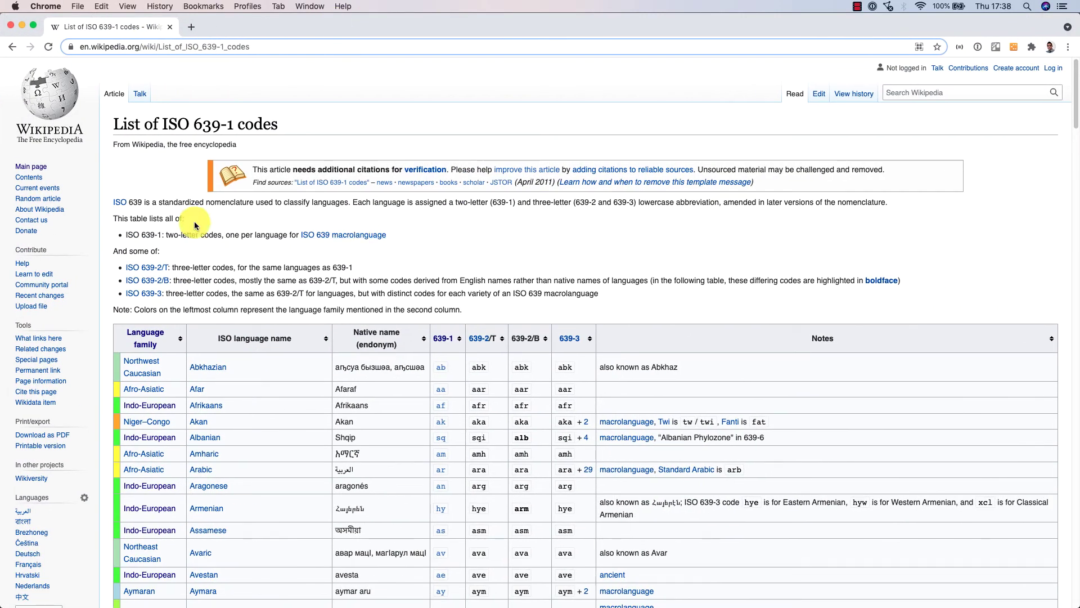
left_click_drag(282, 124, 117, 118)
scroll(285, 246, "down", 3)
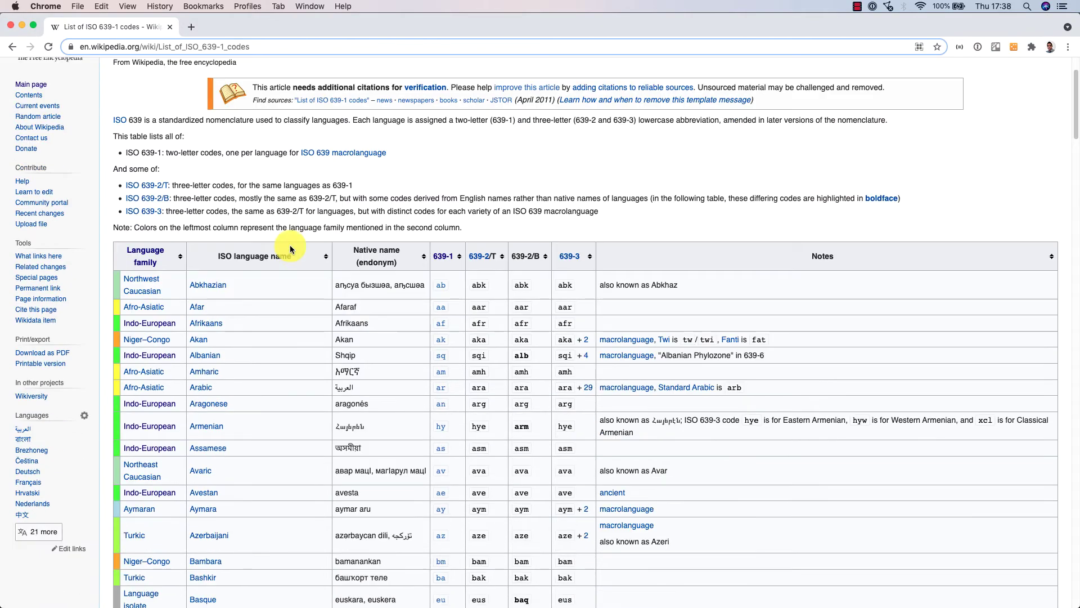
scroll(460, 217, "up", 5)
scroll(460, 220, "down", 5)
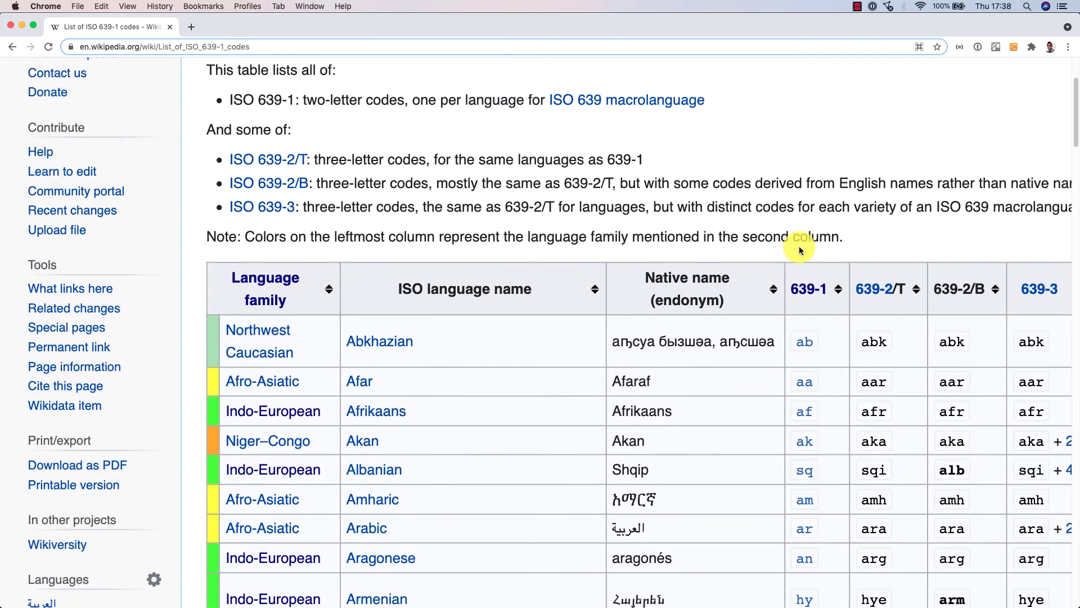
scroll(797, 251, "down", 10)
scroll(795, 251, "up", 5)
scroll(795, 248, "down", 10)
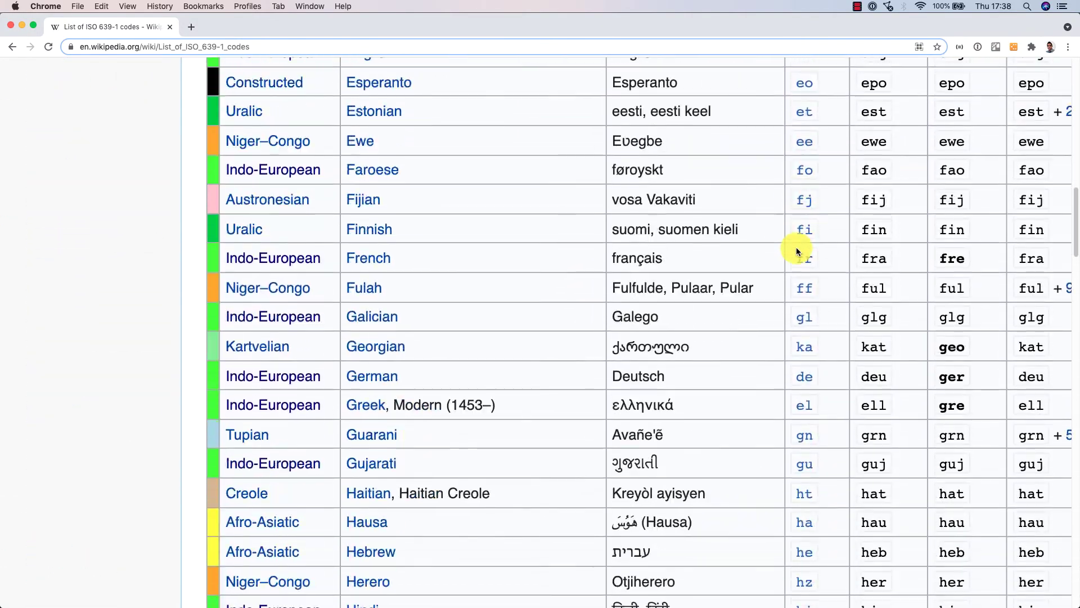
left_click_drag(819, 256, 788, 245)
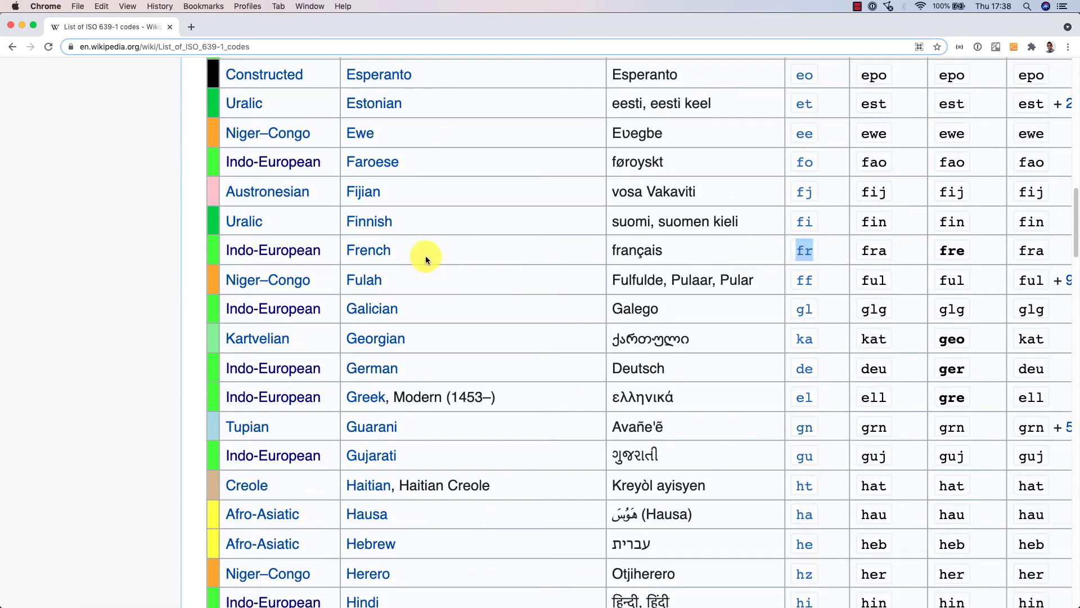
key("ctrl+Up")
left_click(202, 198)
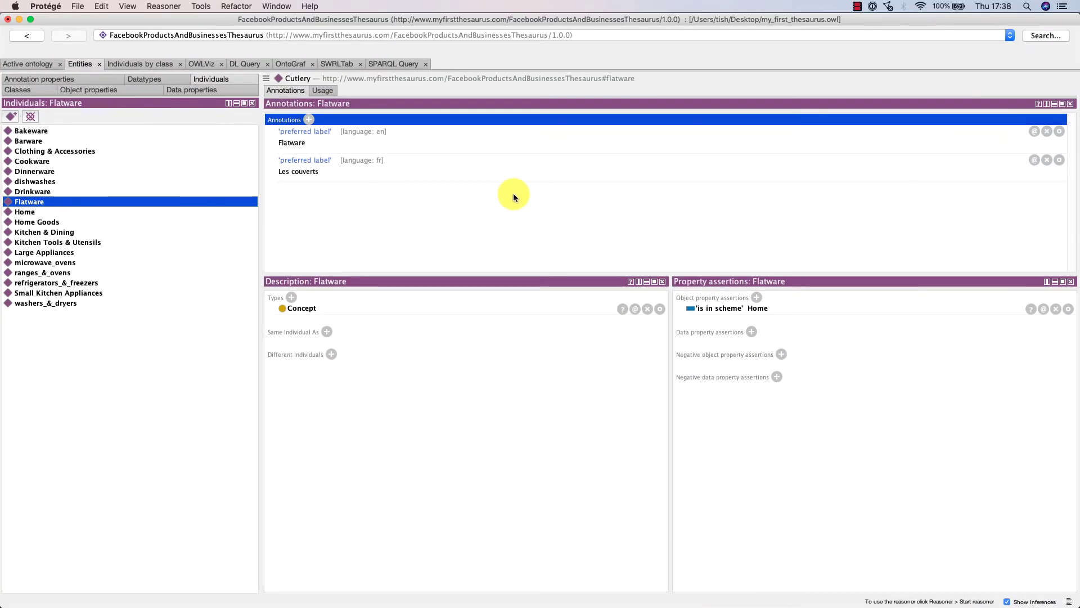
left_click(308, 120)
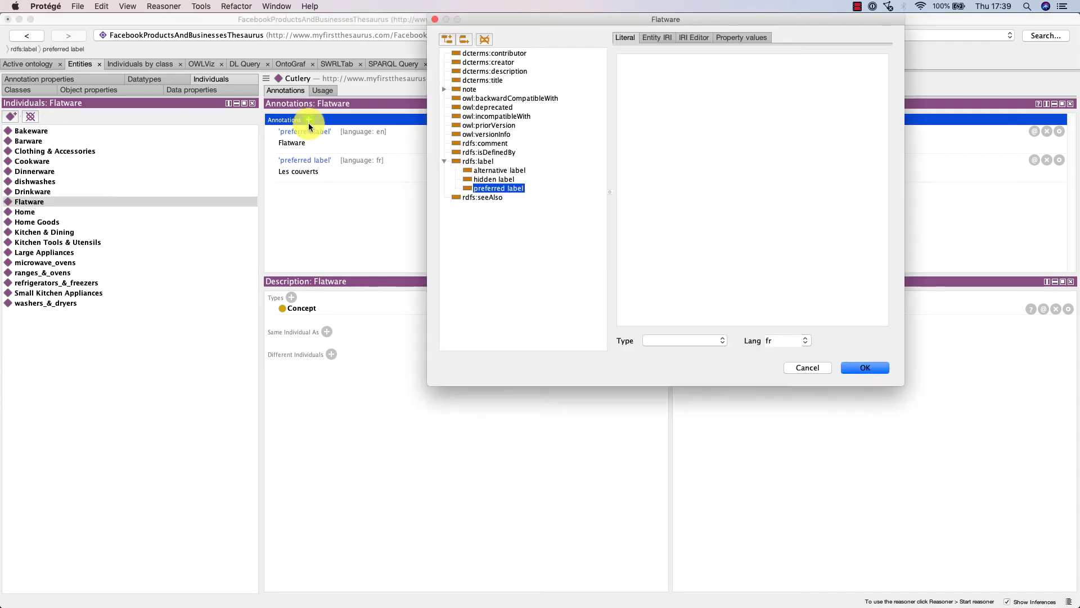
left_click(500, 170)
type("Flatware")
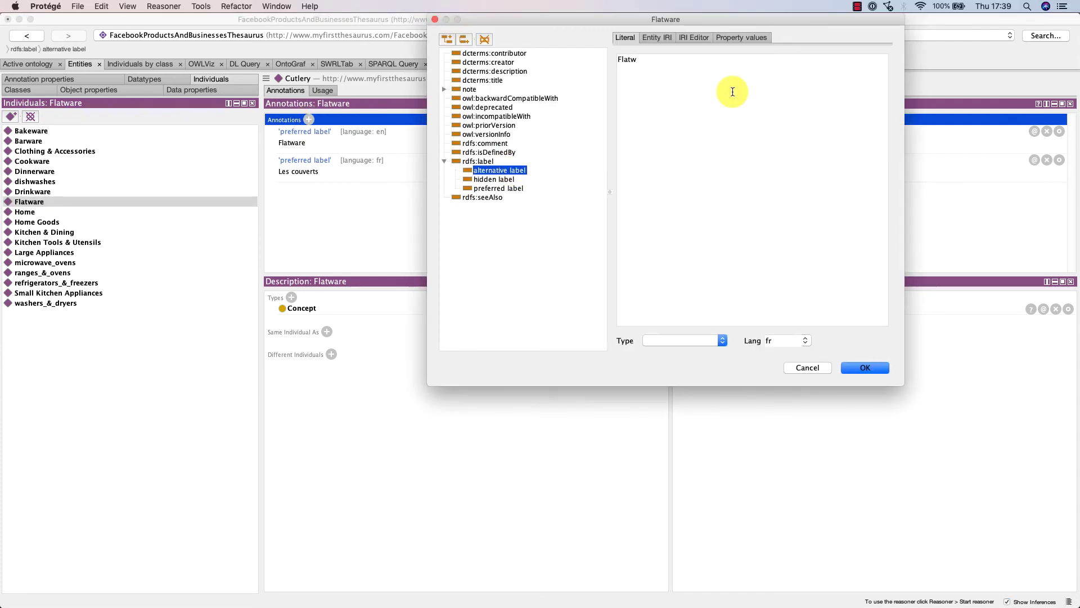
left_click(803, 344)
left_click(782, 354)
left_click(865, 367)
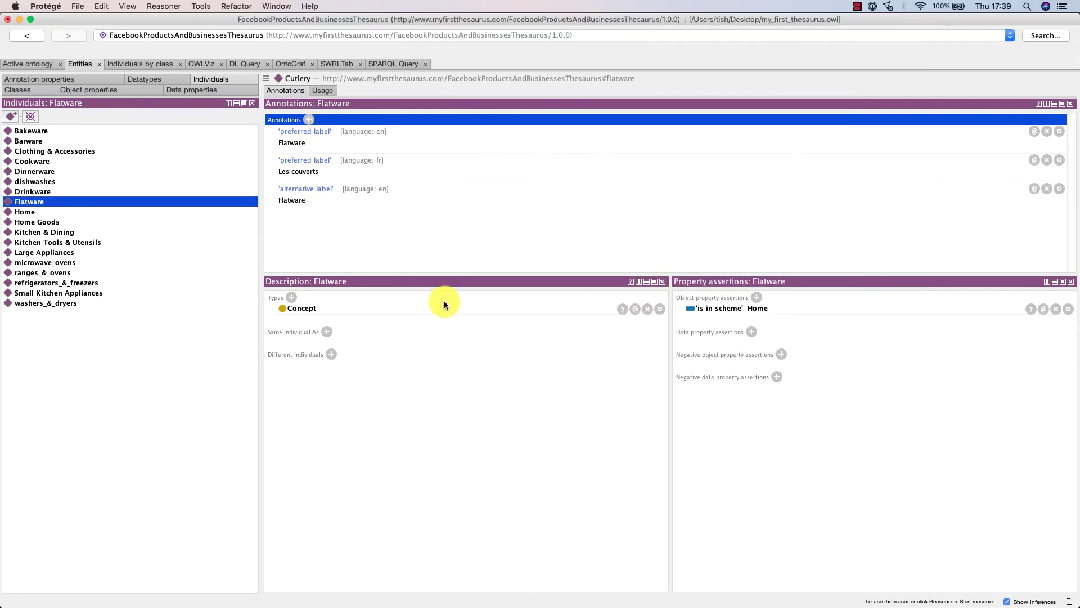
left_click(418, 133)
left_click(469, 197)
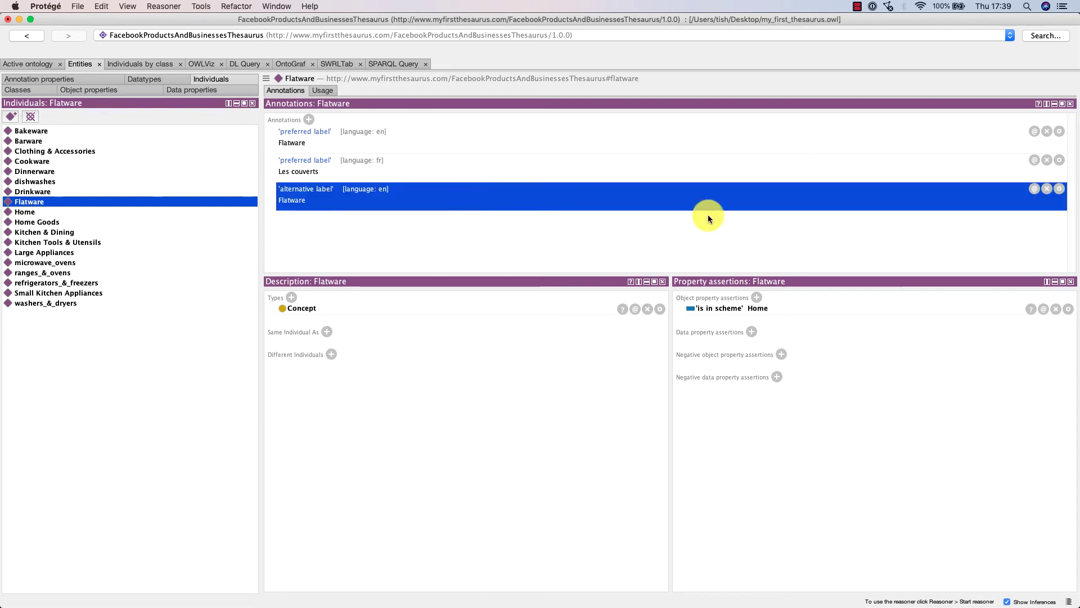
left_click(1046, 189)
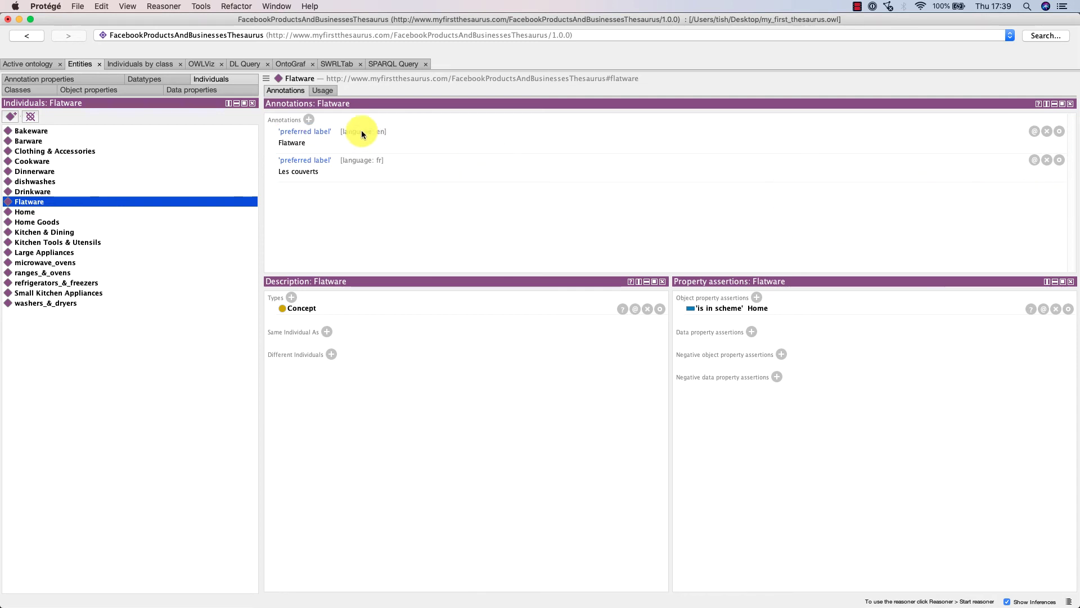
left_click(311, 120)
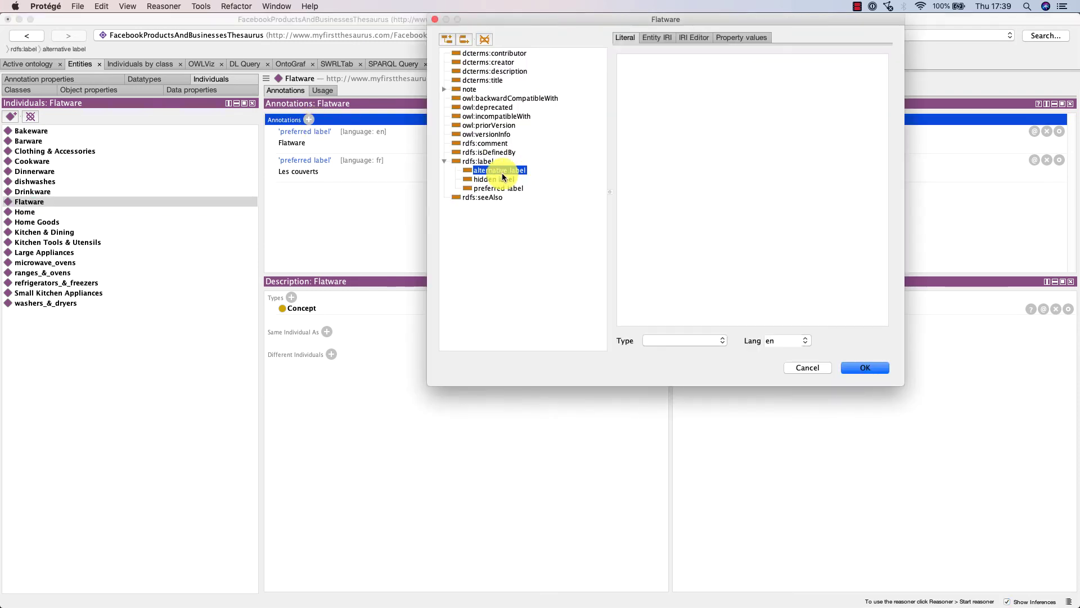
left_click(501, 178)
type("Flatware")
left_click(865, 367)
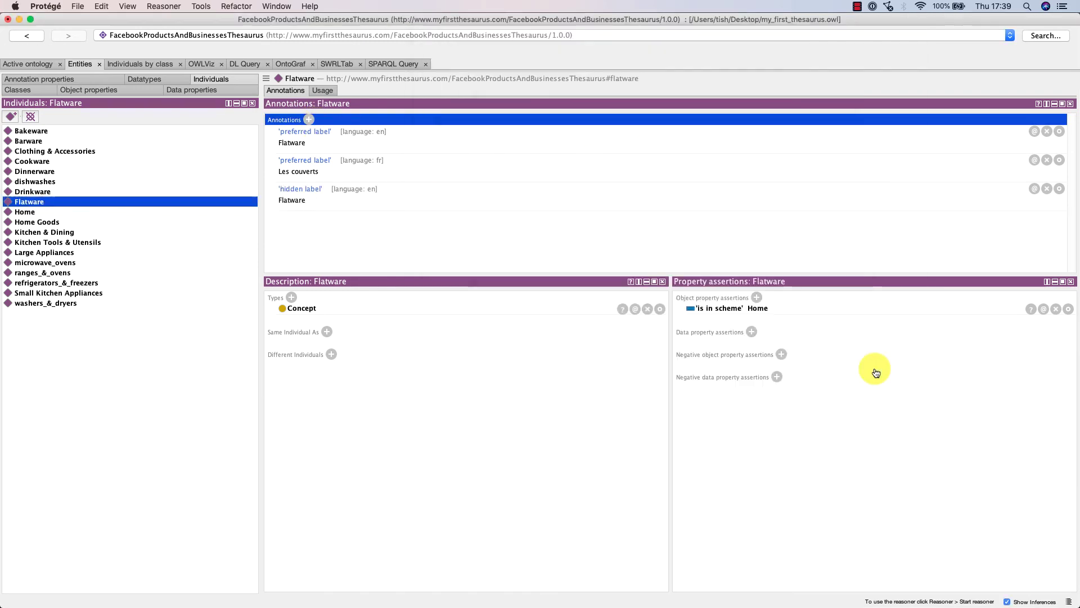
left_click(403, 199)
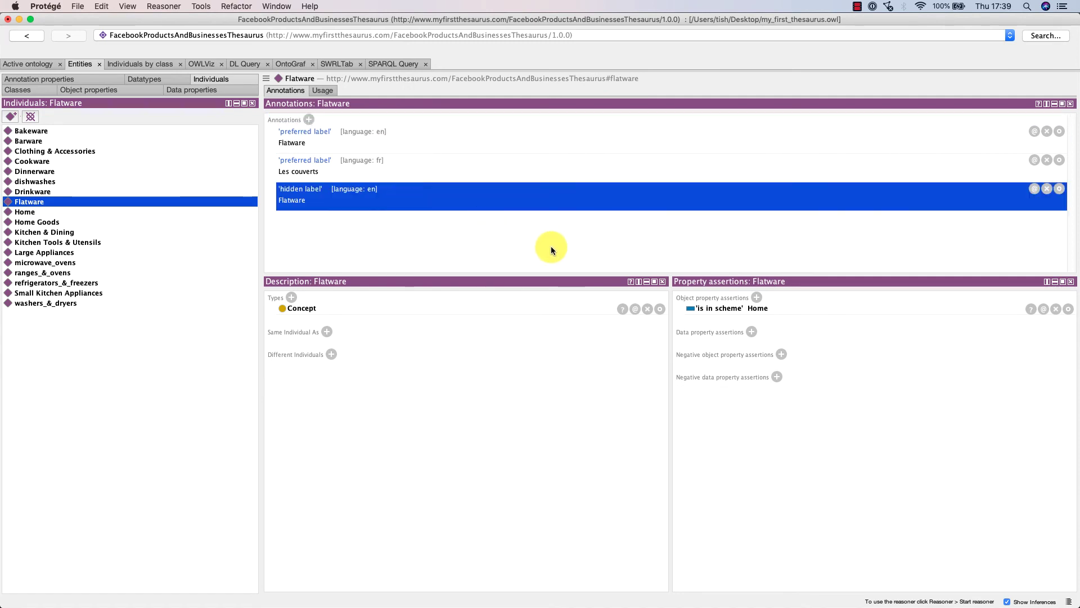
left_click(1048, 192)
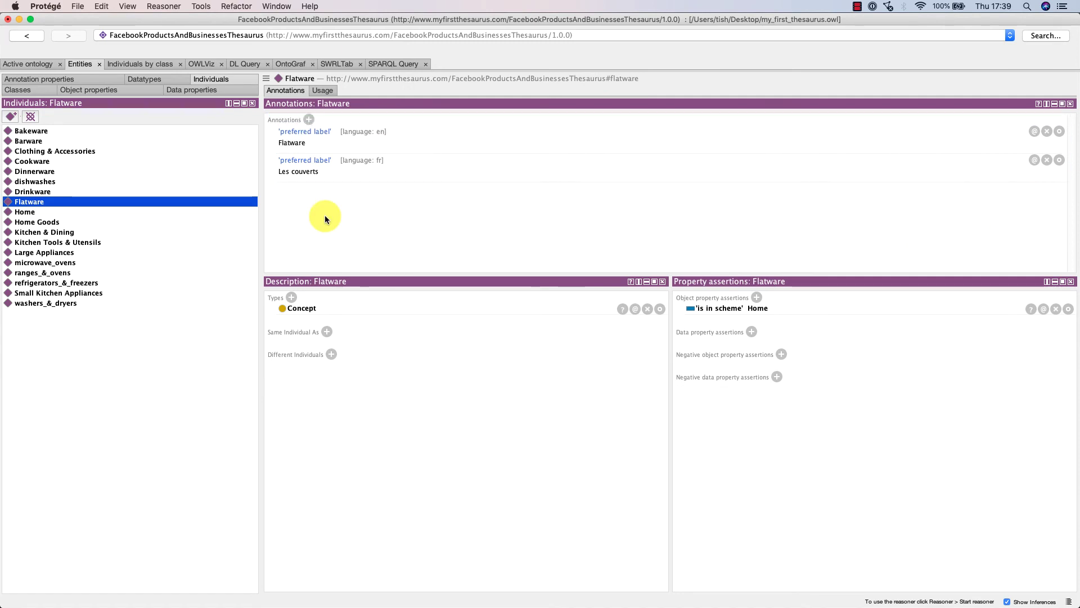
- Add the alternative label 'Cutlery' to Flatware
left_click(309, 120)
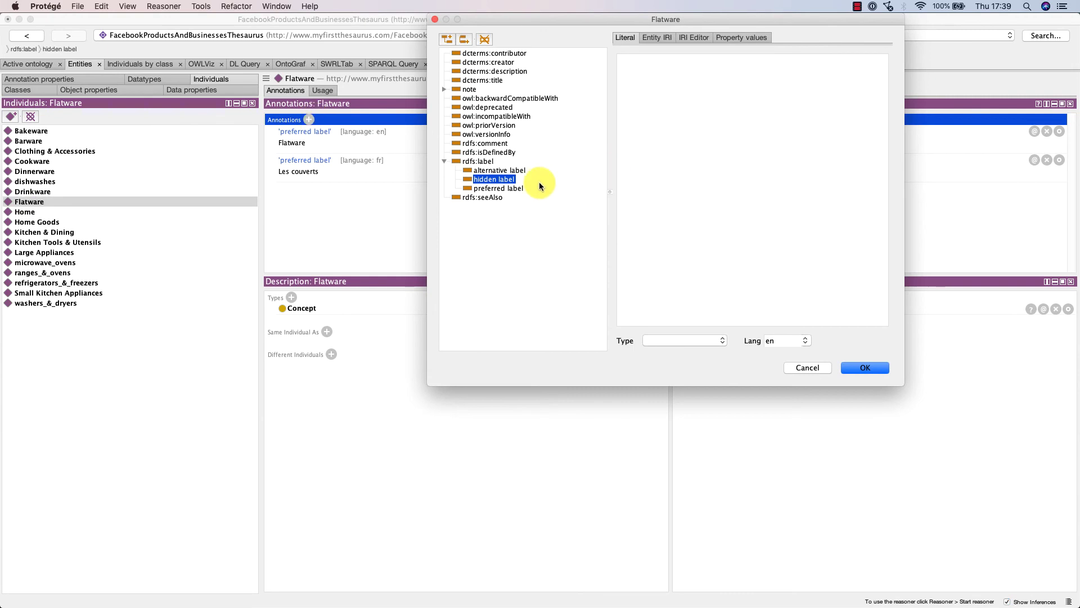
left_click(500, 170)
left_click(669, 65)
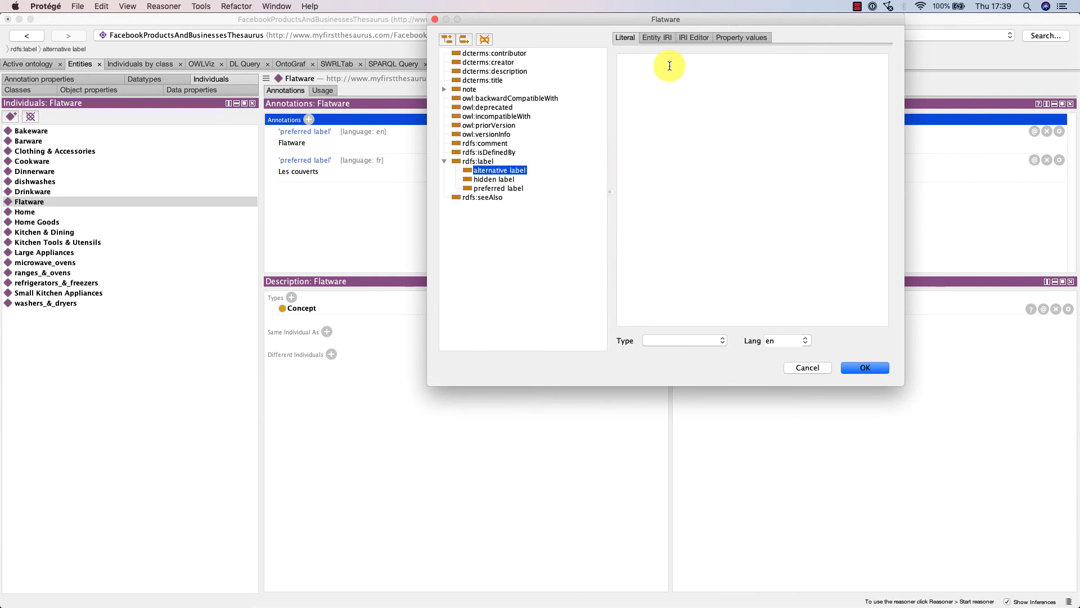
type("Cutlery")
left_click(865, 367)
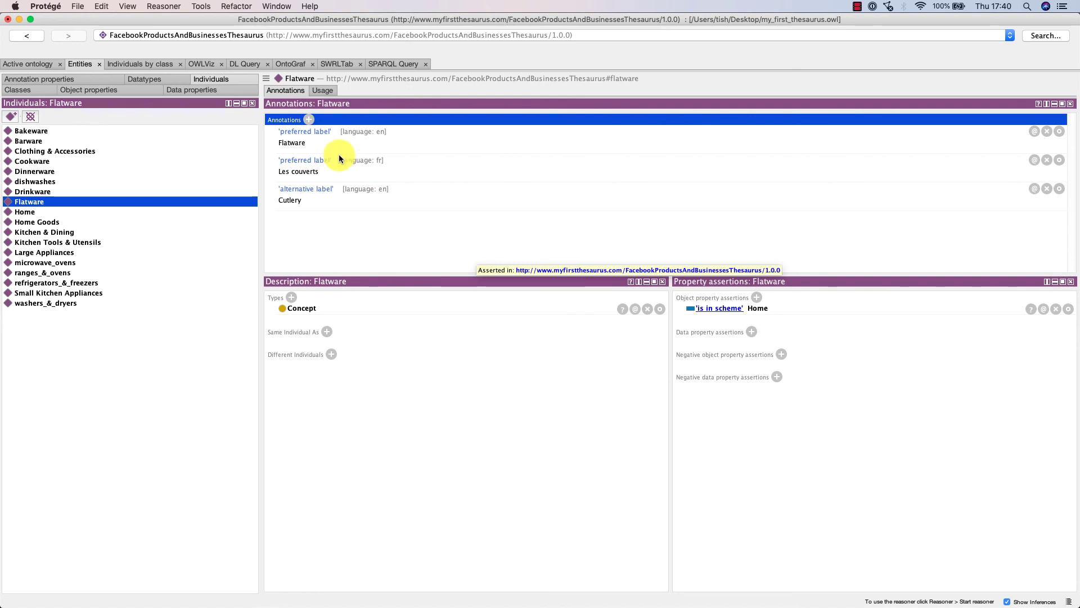
- Add the misspelled hidden label 'Flatwear' to Flatware
left_click(309, 120)
left_click(493, 179)
left_click(726, 112)
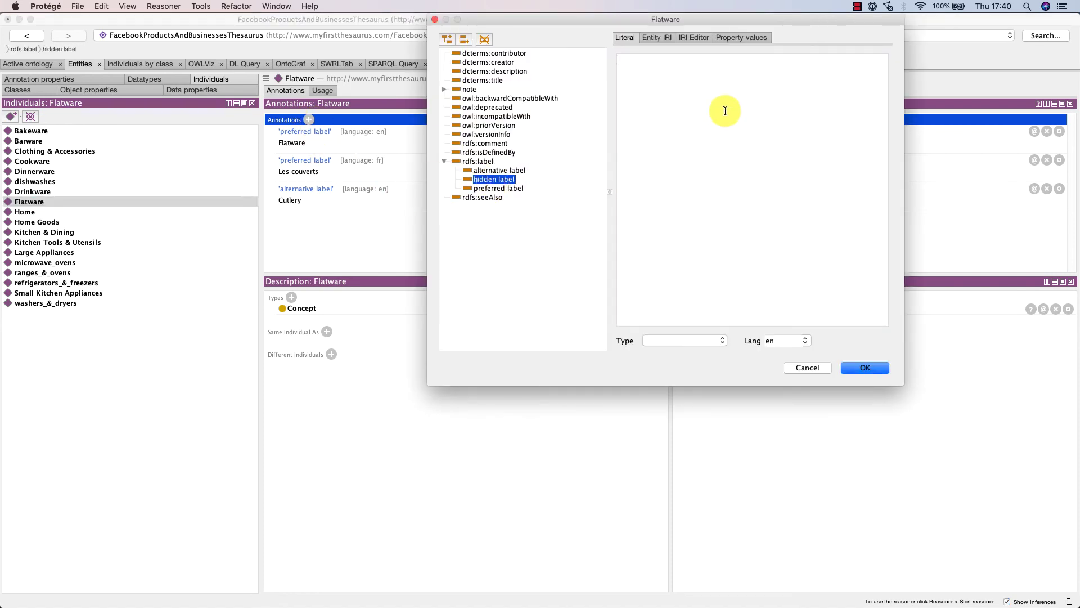
type("Flatwear")
left_click(866, 367)
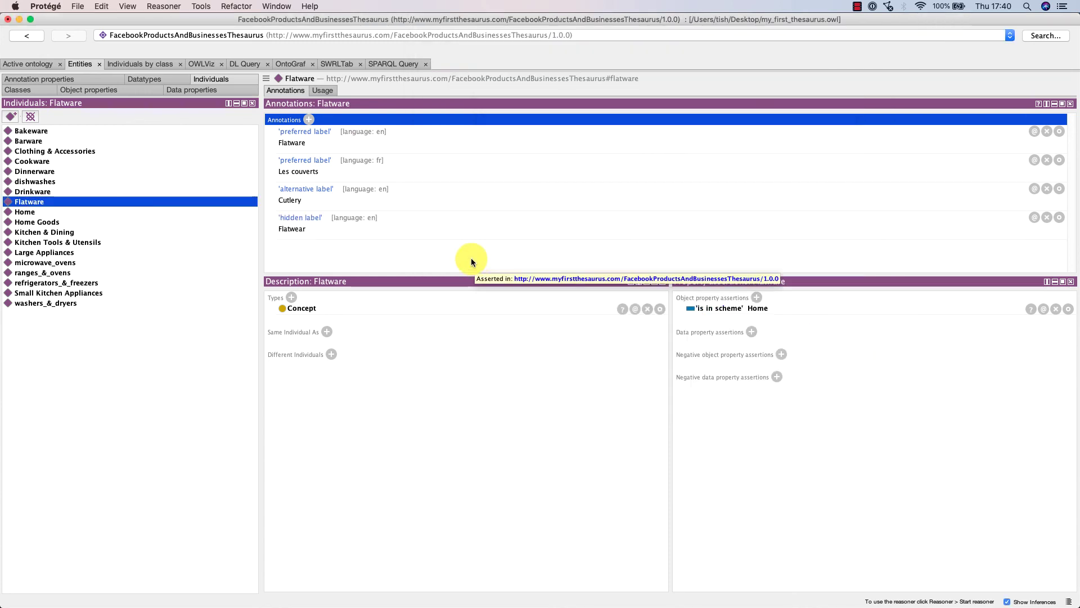